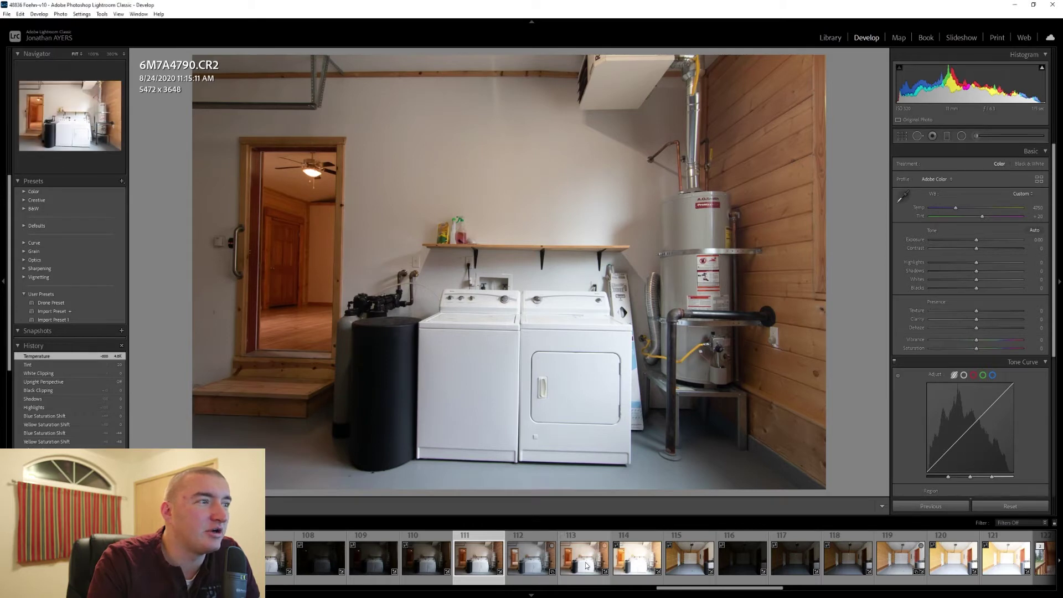
# Move to the edited 6M7A4790-Edit.tif thumbnail in the filmstrip.
pyautogui.press('Right')
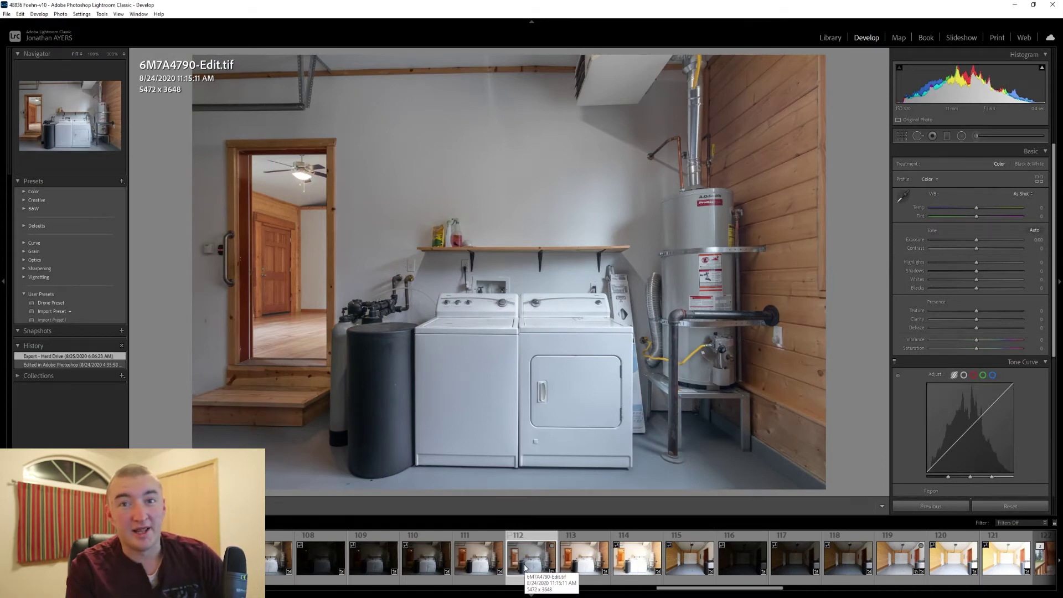
# On 6M7A4790.CR2, set Highlights to about -63 and Shadows to +100.
pyautogui.click(504, 558)
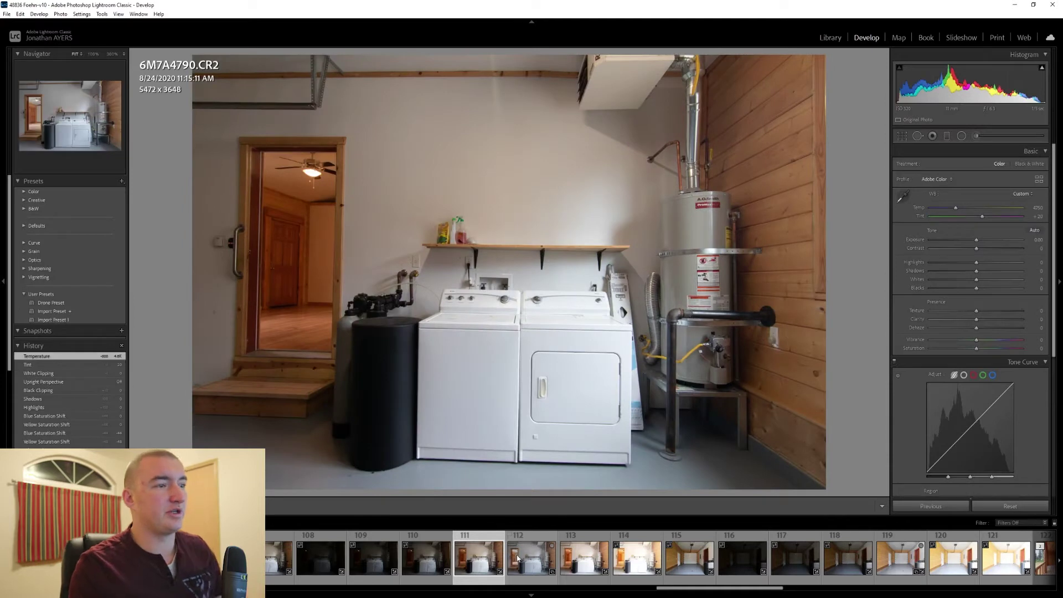
pyautogui.click(584, 557)
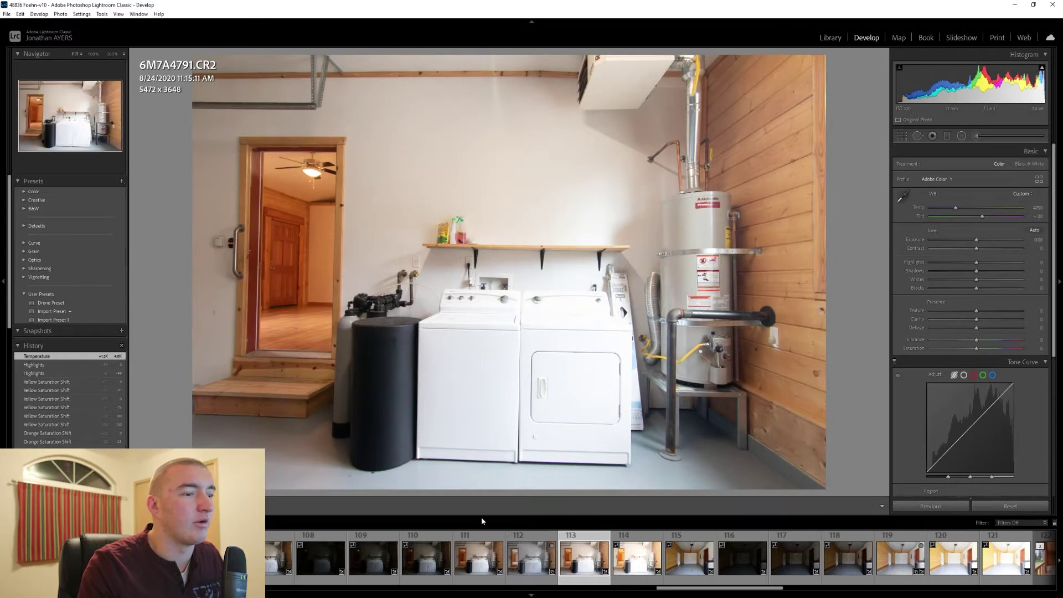
pyautogui.click(475, 555)
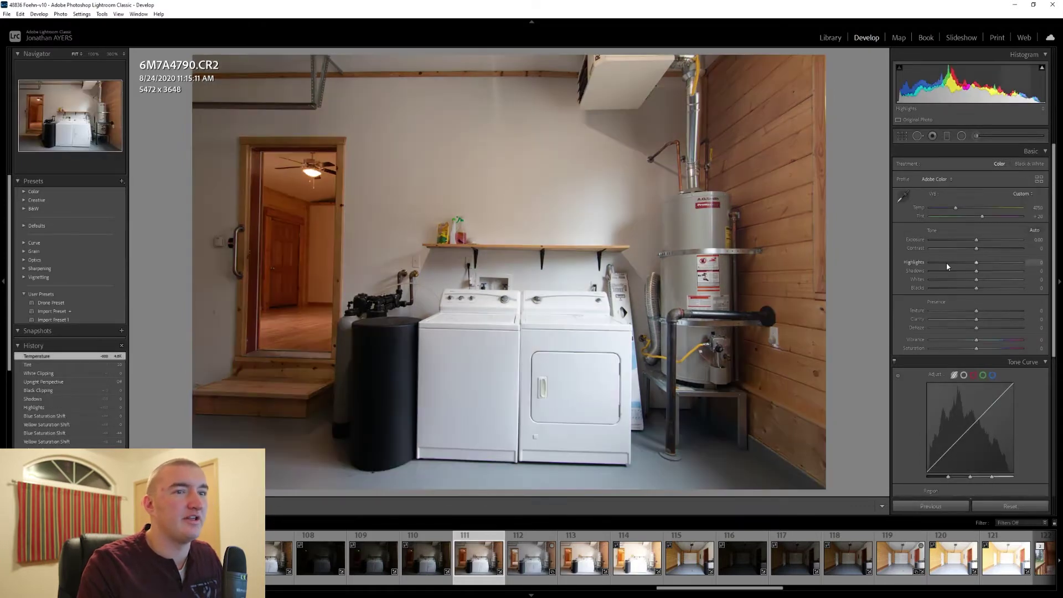
pyautogui.click(947, 265)
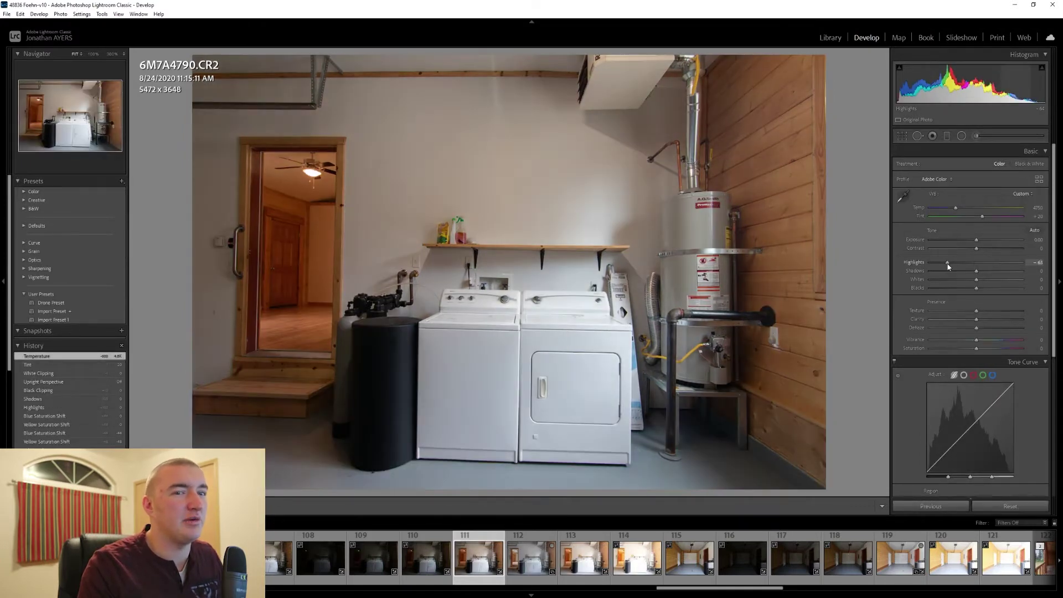
pyautogui.moveTo(976, 271); pyautogui.dragTo(1021, 277)
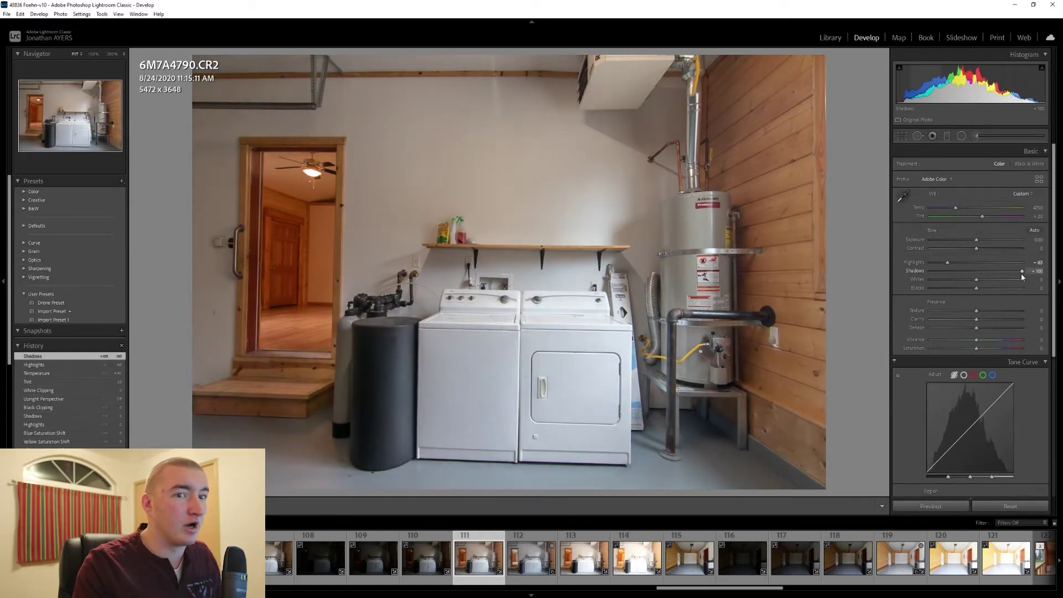
# Adjust Whites and Blacks while previewing clipping to minimize clipped areas.
pyautogui.click(998, 281)
pyautogui.moveTo(997, 281); pyautogui.dragTo(983, 283)
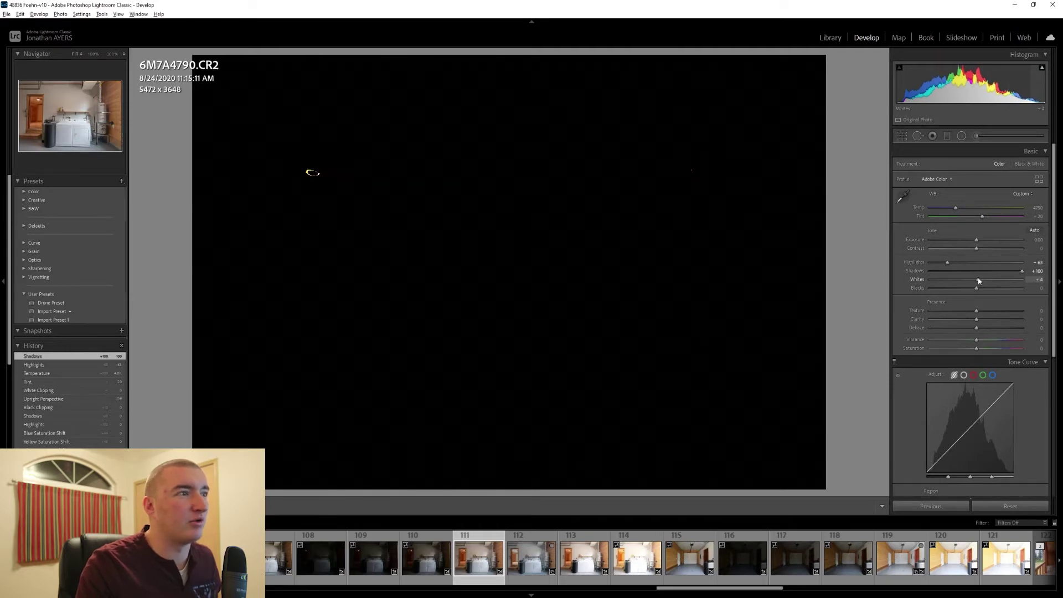
pyautogui.moveTo(977, 281); pyautogui.dragTo(975, 280)
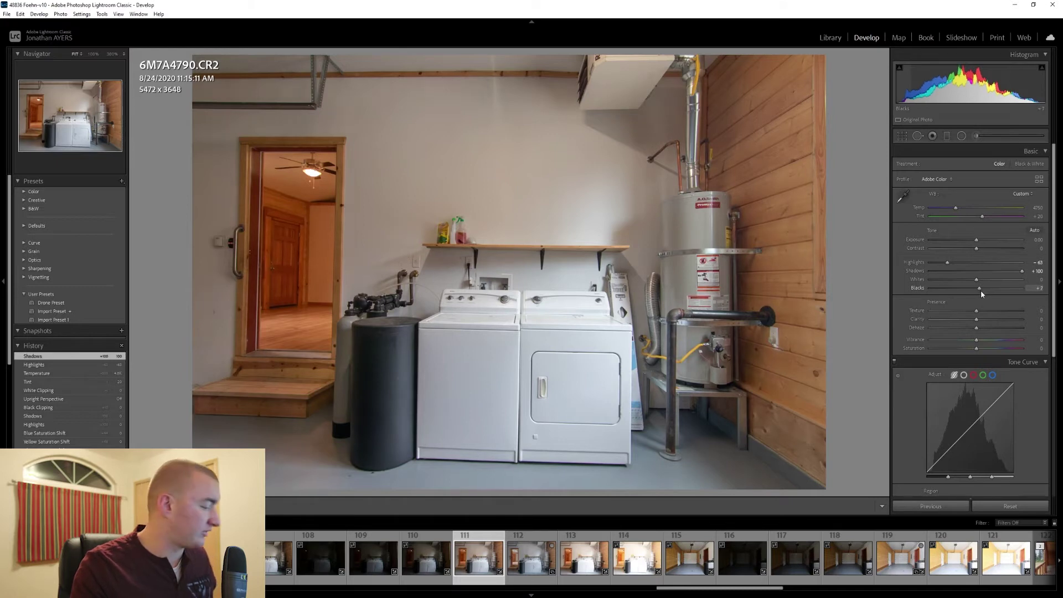
pyautogui.moveTo(981, 293)
pyautogui.mouseDown()
pyautogui.moveTo(996, 290)
pyautogui.moveTo(969, 290)
pyautogui.mouseUp()
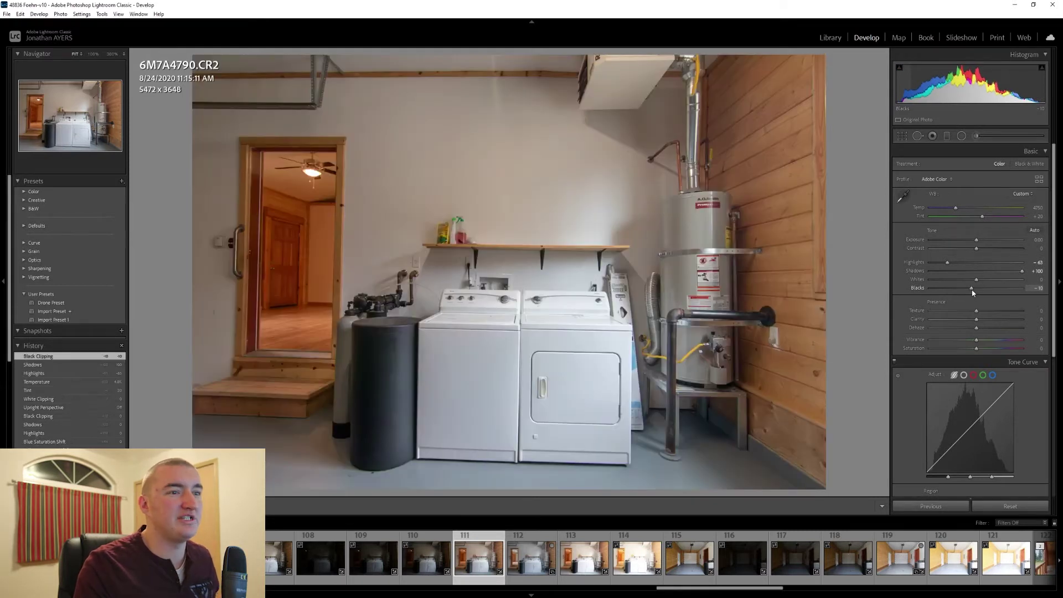
pyautogui.moveTo(973, 290); pyautogui.dragTo(934, 287)
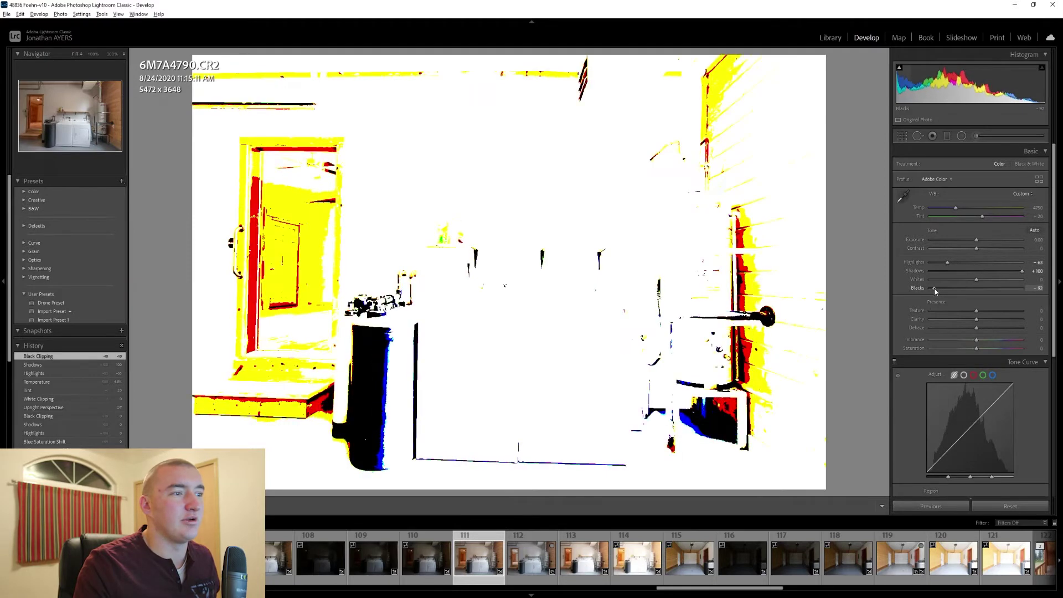
pyautogui.moveTo(935, 288); pyautogui.dragTo(951, 289)
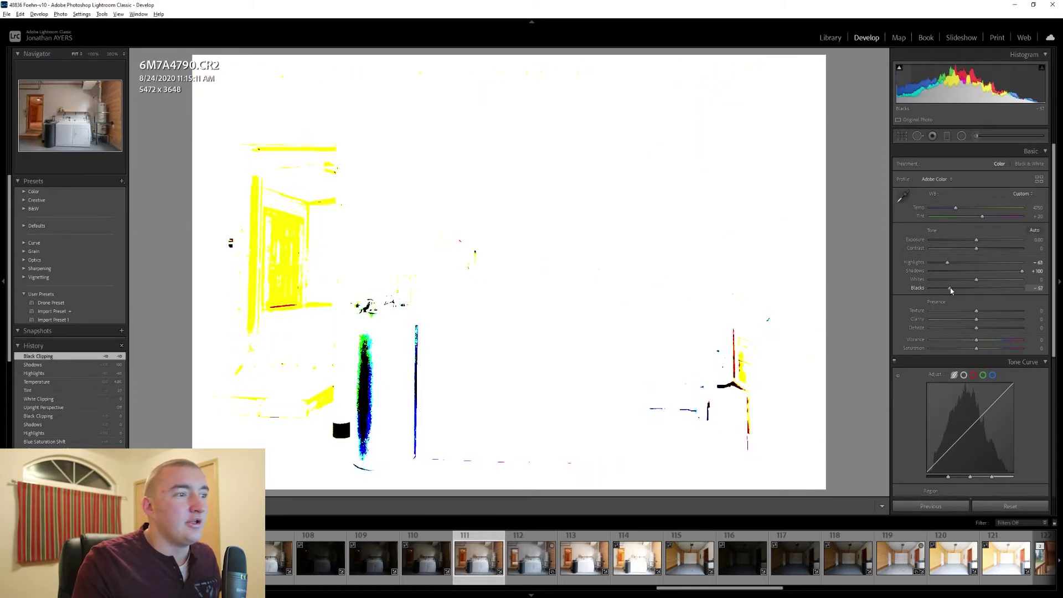
pyautogui.moveTo(951, 289); pyautogui.dragTo(970, 292)
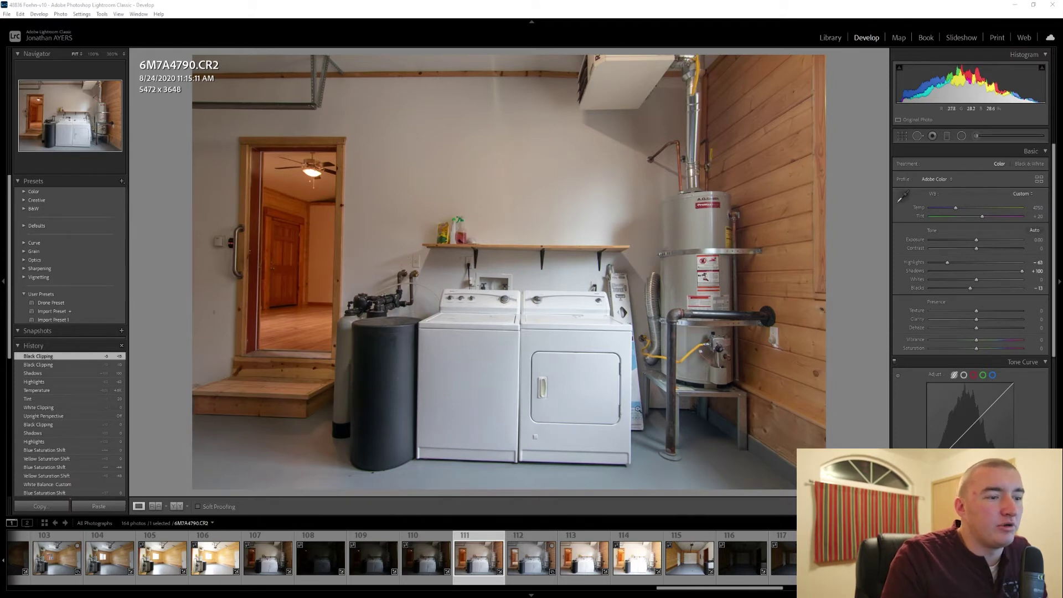
# Sample white balance from a neutral spot; lower Yellow saturation to -41, Blue to -57.
pyautogui.click(890, 297)
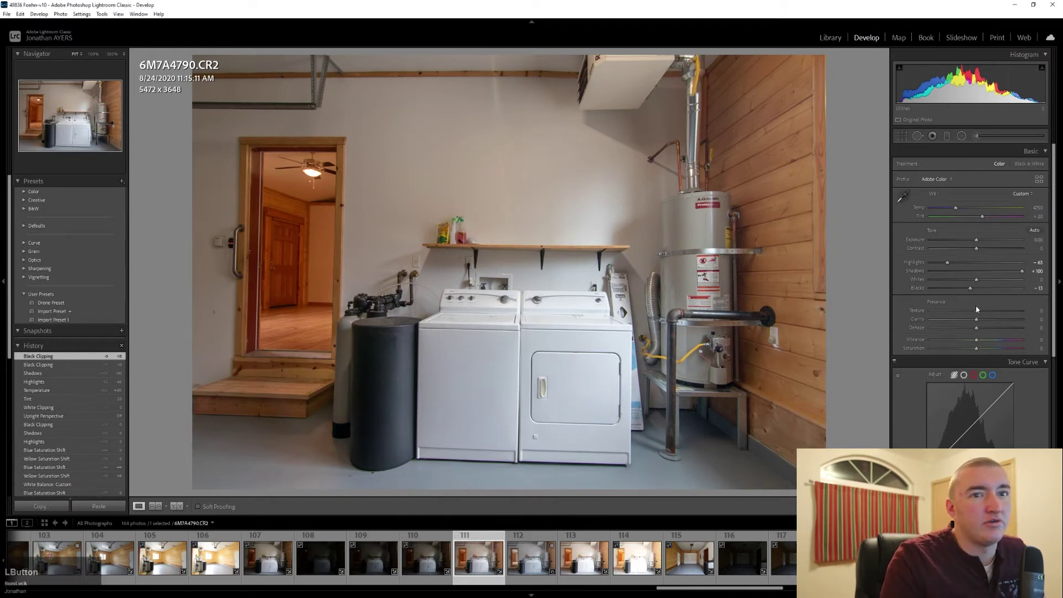
pyautogui.scroll(-2, 943, 319)
pyautogui.scroll(-3, 941, 320)
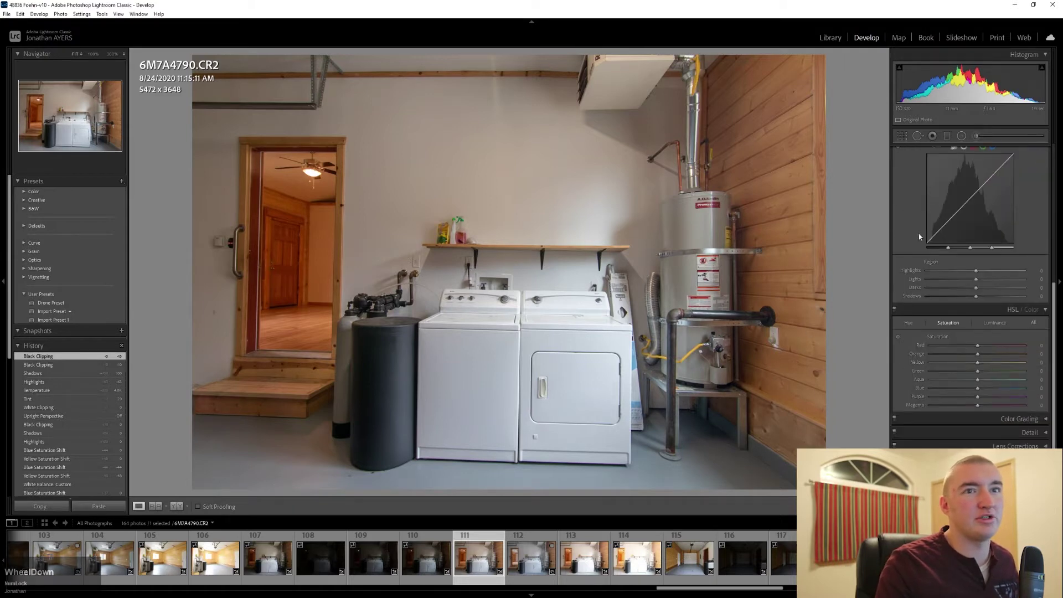
pyautogui.scroll(5, 919, 236)
pyautogui.click(903, 197)
pyautogui.click(558, 339)
pyautogui.scroll(-2, 905, 280)
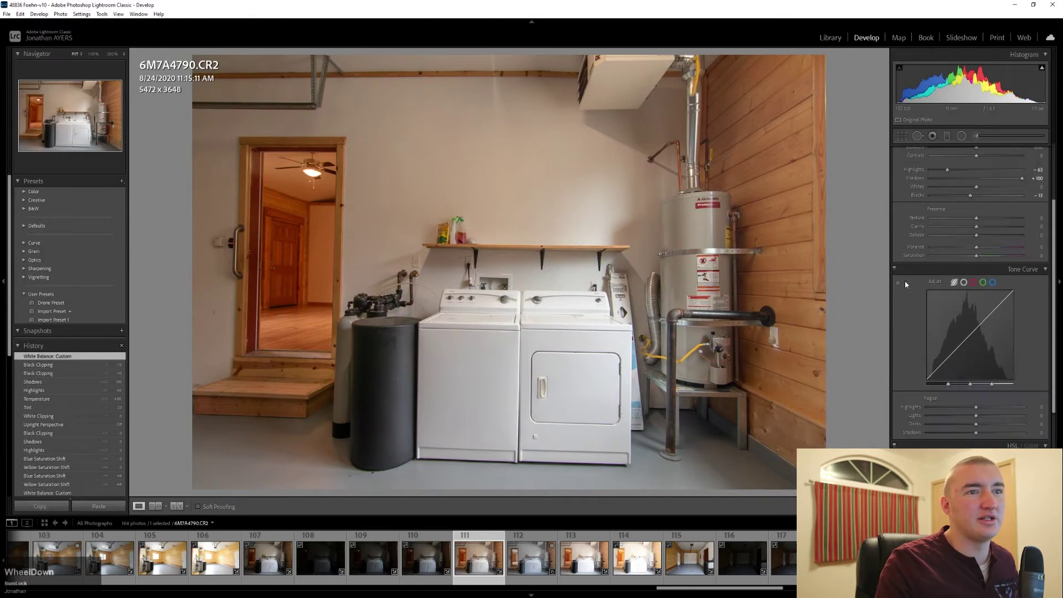
pyautogui.scroll(-3, 918, 368)
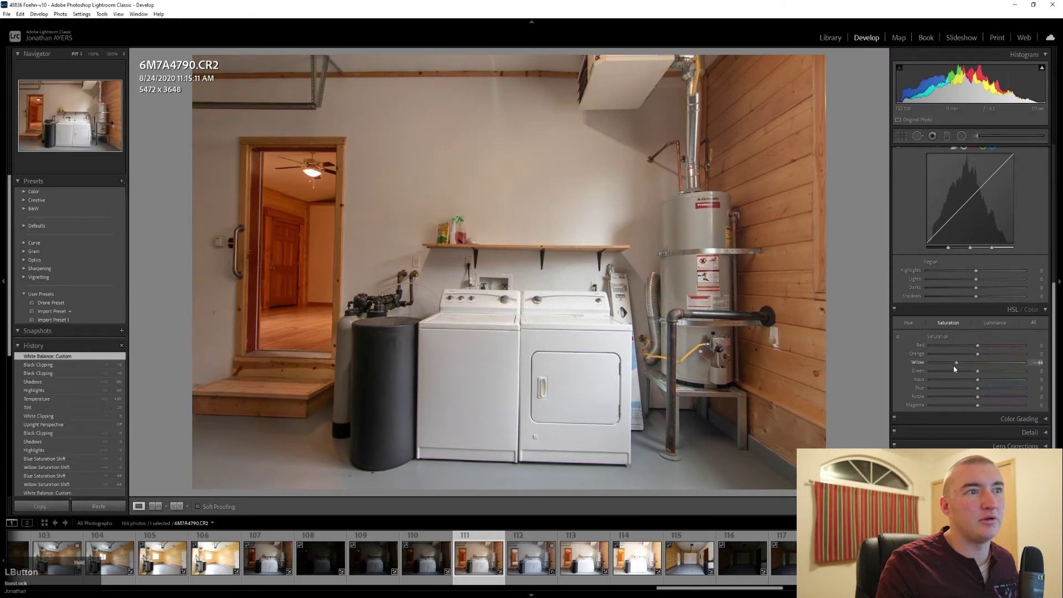
pyautogui.moveTo(940, 372); pyautogui.dragTo(951, 387)
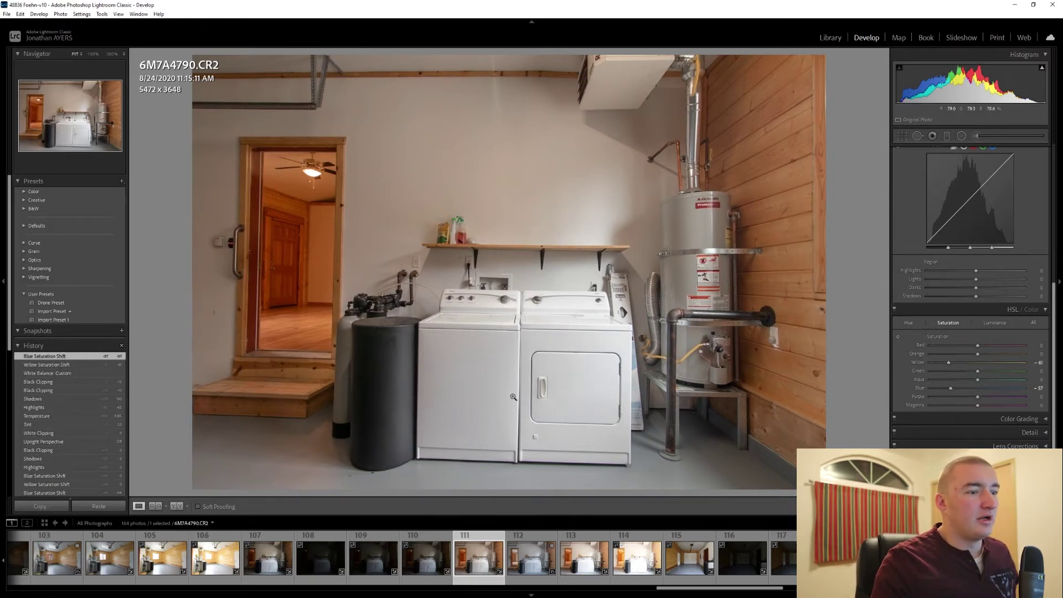
# Toggle between 6M7A4790.CR2 and 6M7A4791.CR2, ending on 6M7A4791.CR2.
pyautogui.click(586, 565)
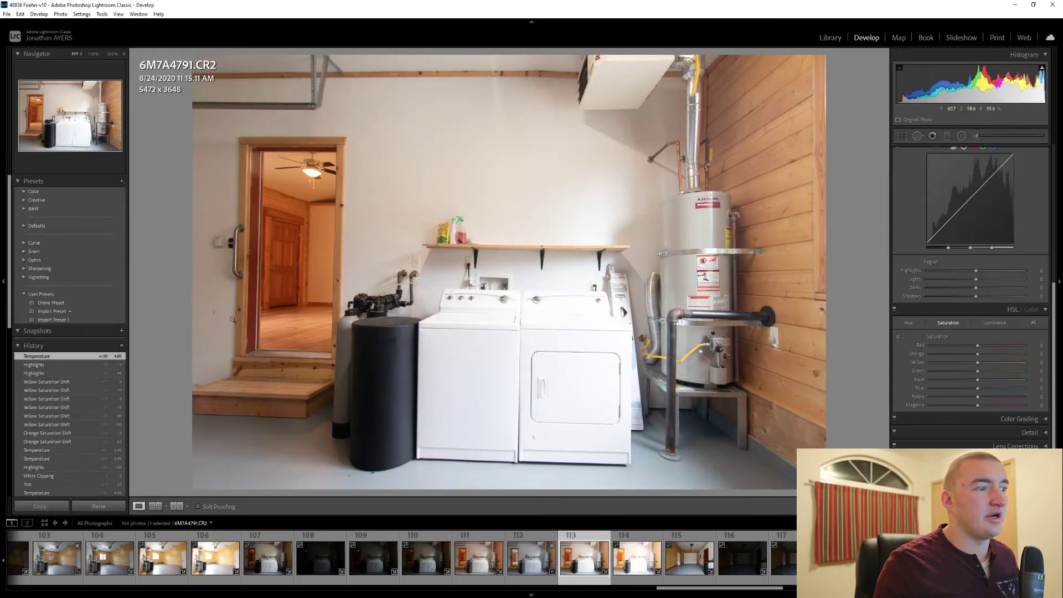
pyautogui.click(487, 565)
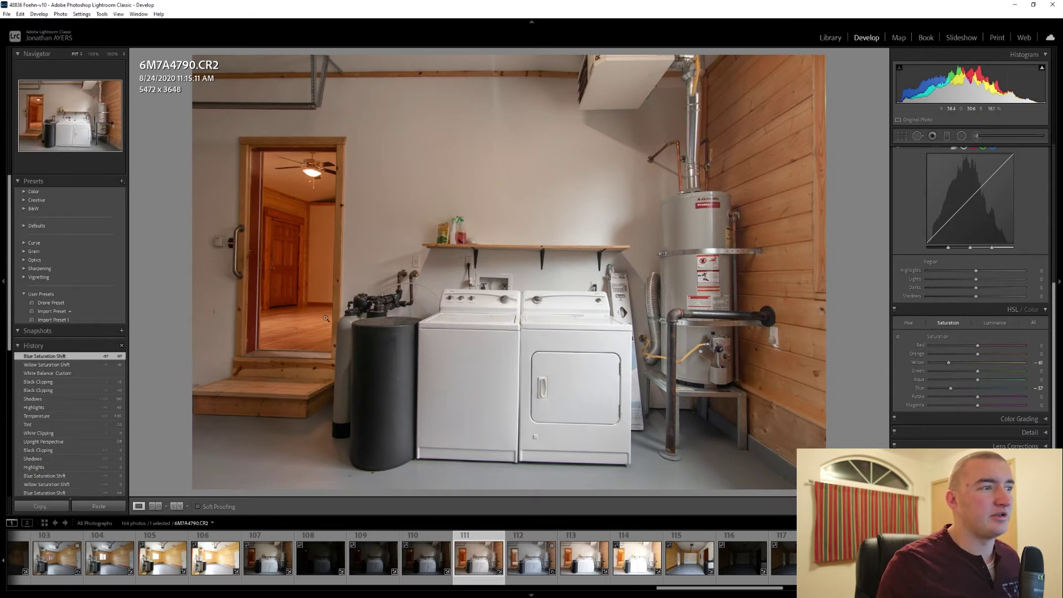
pyautogui.click(578, 558)
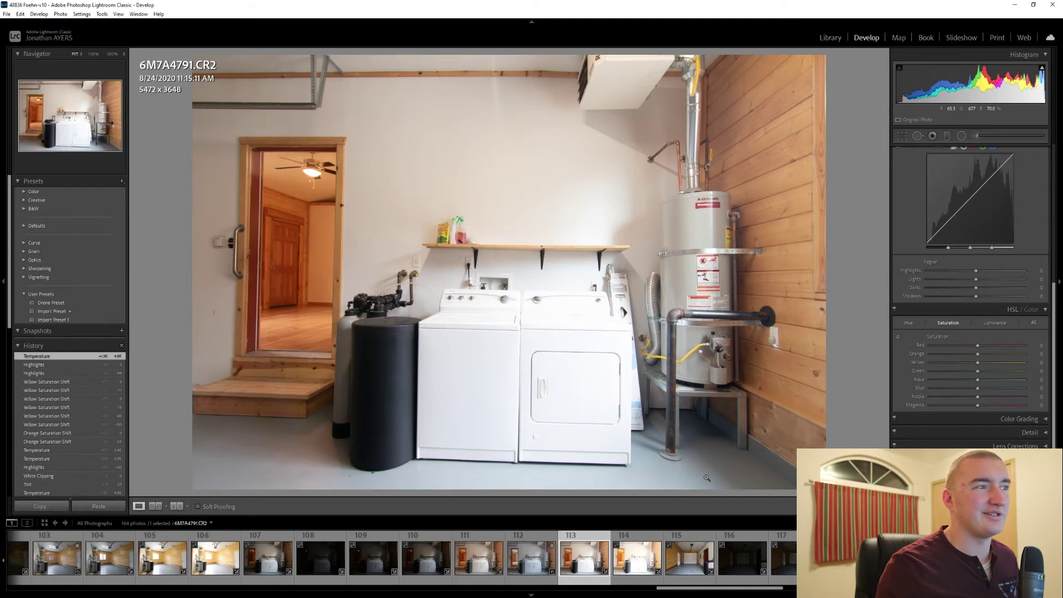
pyautogui.moveTo(585, 558)
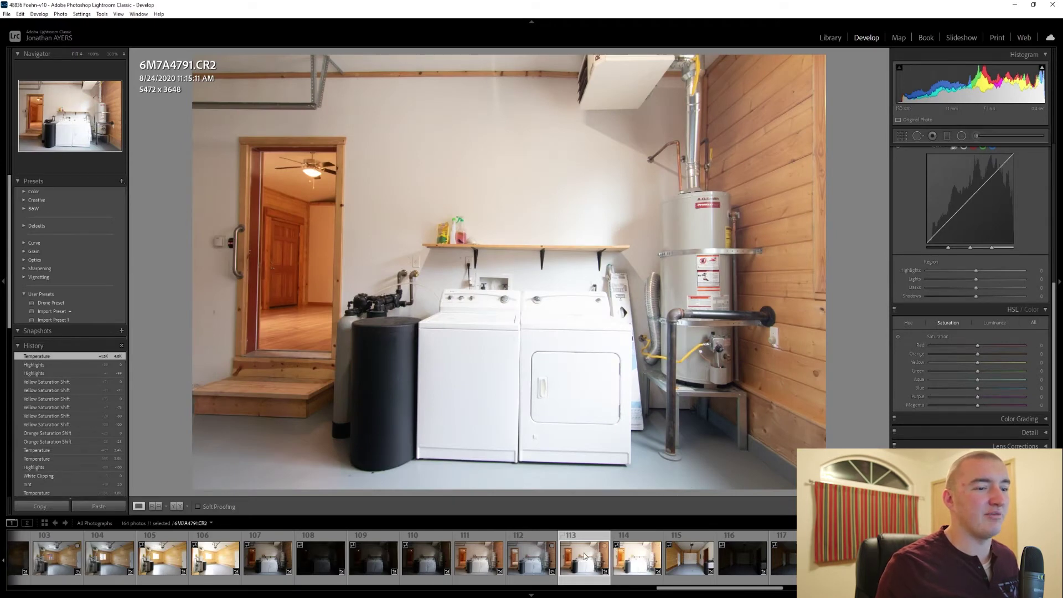
pyautogui.click(525, 547)
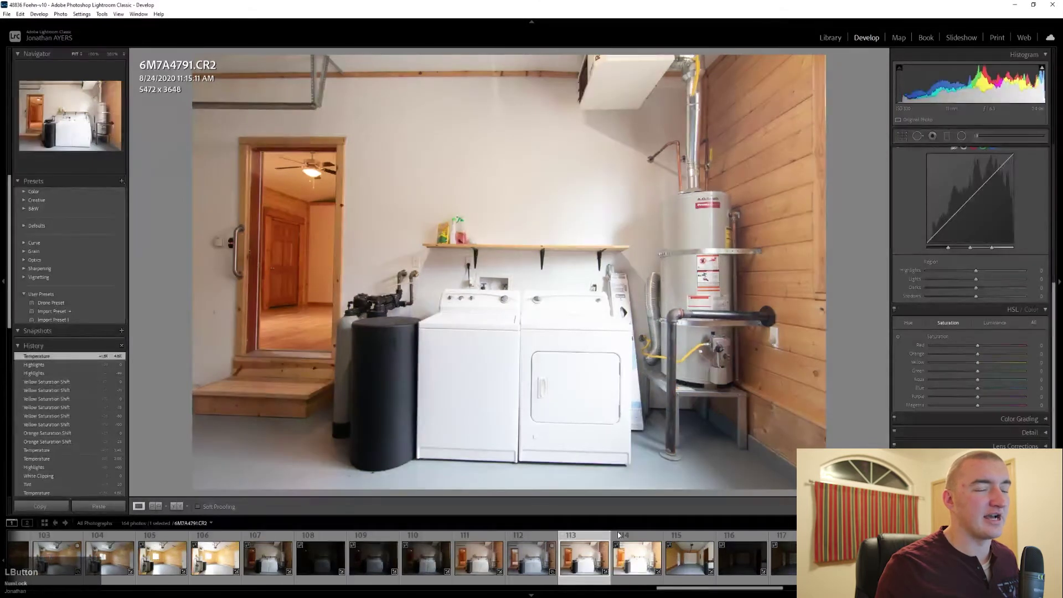
pyautogui.scroll(5, 951, 274)
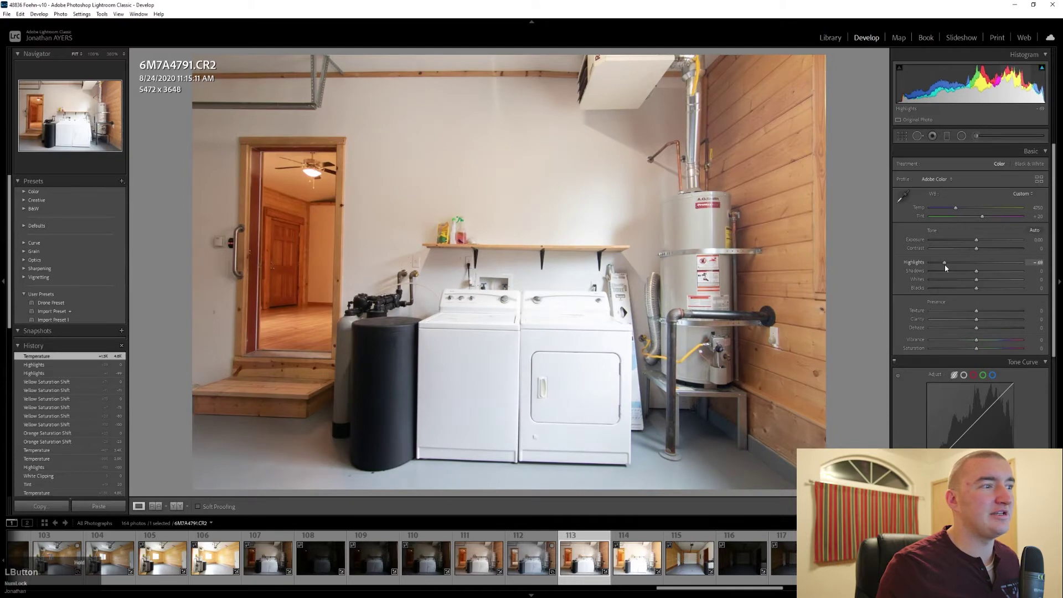
# On 6M7A4791.CR2, pull Highlights down, Shadows to about +75, Blacks near -25 without clipping.
pyautogui.moveTo(945, 264); pyautogui.dragTo(921, 271)
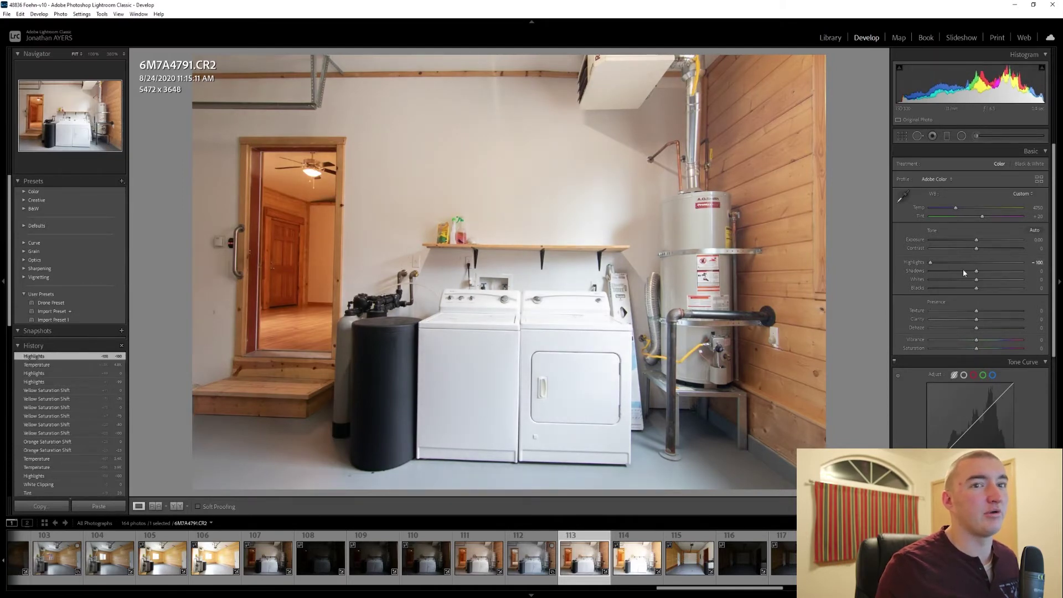
pyautogui.moveTo(964, 269)
pyautogui.mouseDown()
pyautogui.moveTo(1015, 270)
pyautogui.moveTo(977, 284)
pyautogui.moveTo(892, 285)
pyautogui.mouseUp()
pyautogui.keyDown('alt'); pyautogui.moveTo(976, 288); pyautogui.dragTo(965, 291); pyautogui.keyUp('alt')
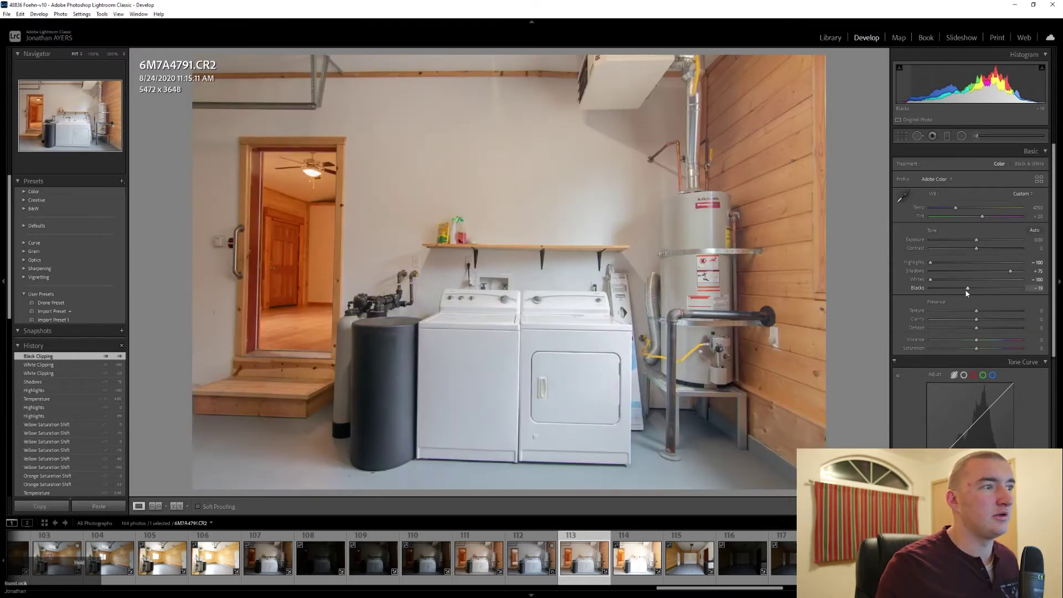
pyautogui.press('alt')
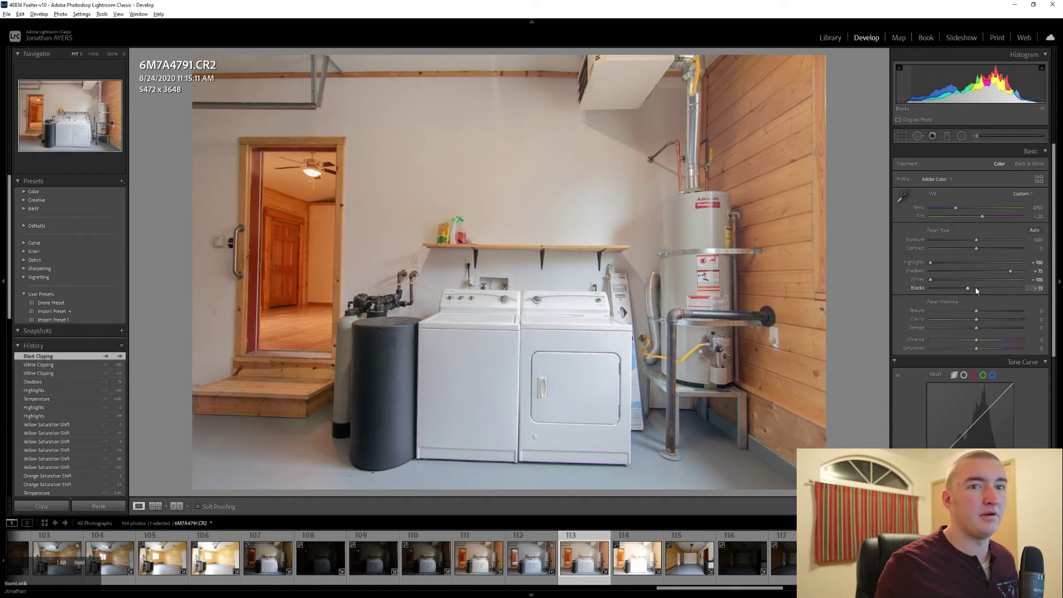
pyautogui.keyDown('alt'); pyautogui.moveTo(976, 290); pyautogui.dragTo(955, 293); pyautogui.keyUp('alt')
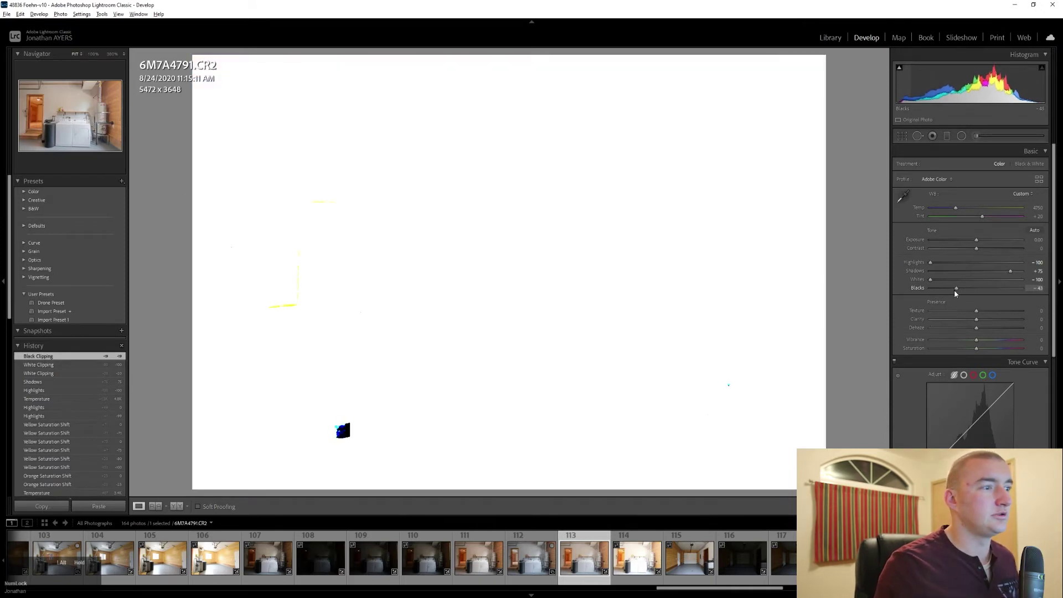
pyautogui.keyDown('alt'); pyautogui.moveTo(962, 288); pyautogui.dragTo(963, 289); pyautogui.keyUp('alt')
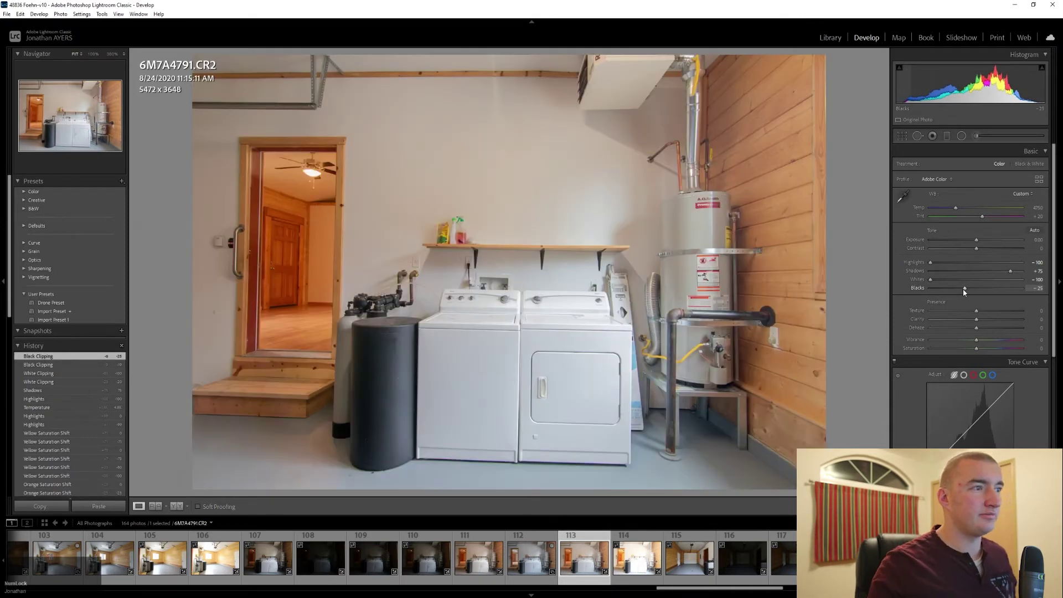
# Sample white balance from the white wall; set Blue saturation -56, Dehaze +9, Exposure +0.48.
pyautogui.click(902, 197)
pyautogui.click(320, 228)
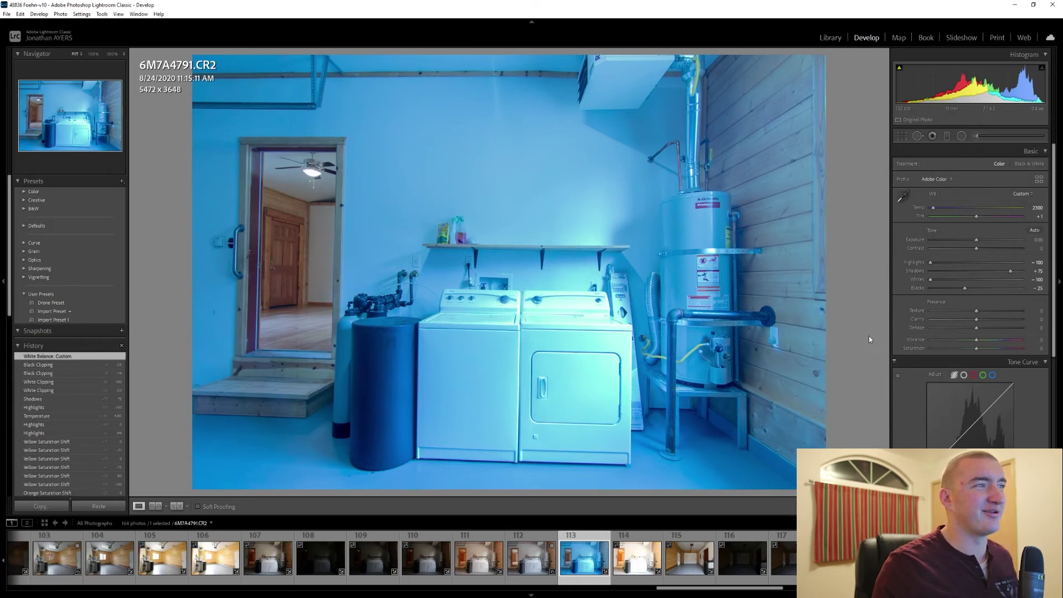
pyautogui.scroll(-5, 909, 317)
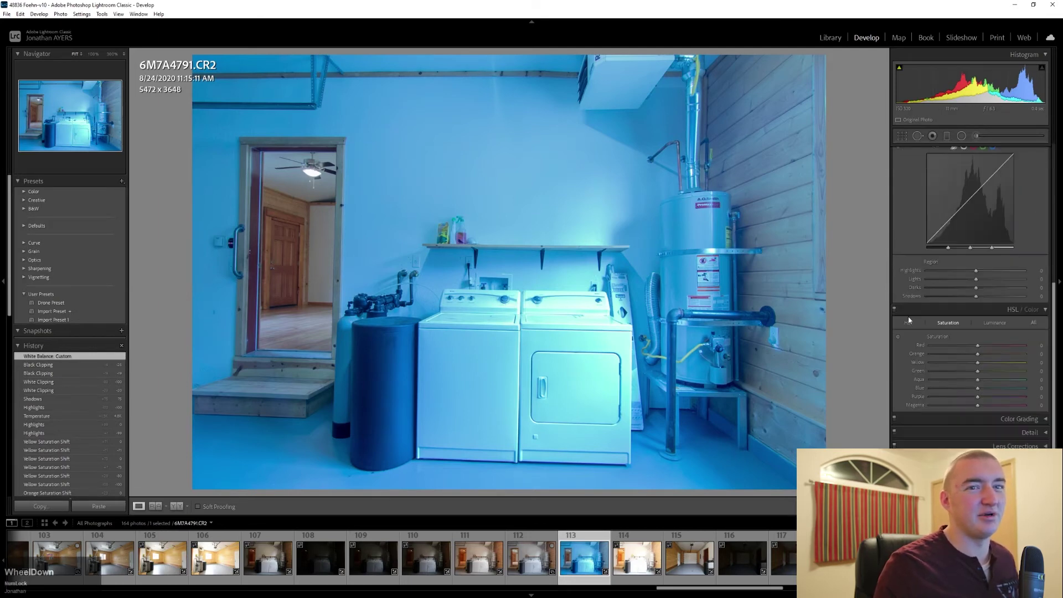
pyautogui.click(952, 387)
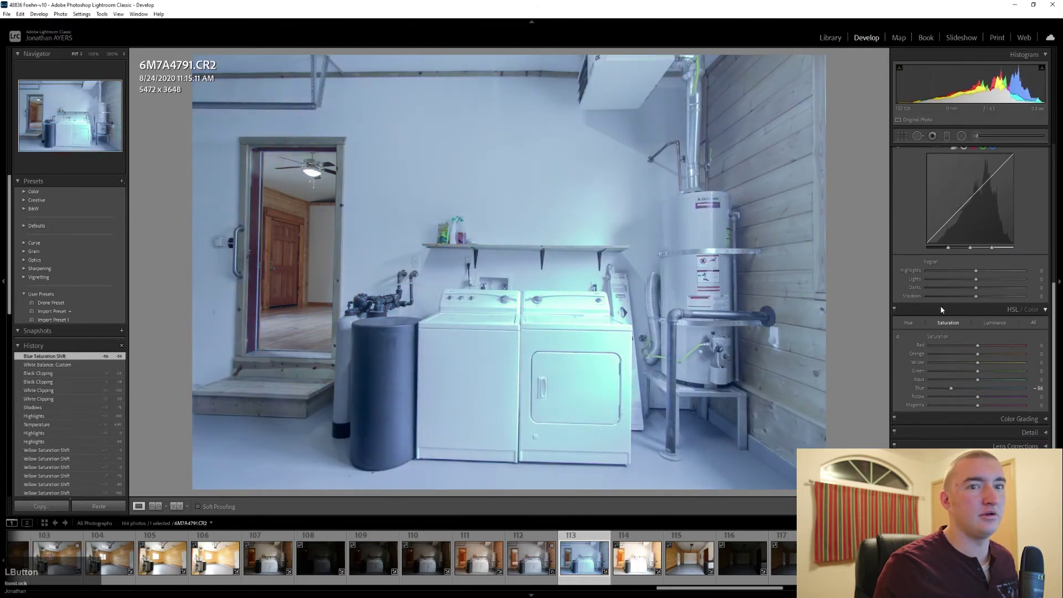
pyautogui.scroll(5, 913, 303)
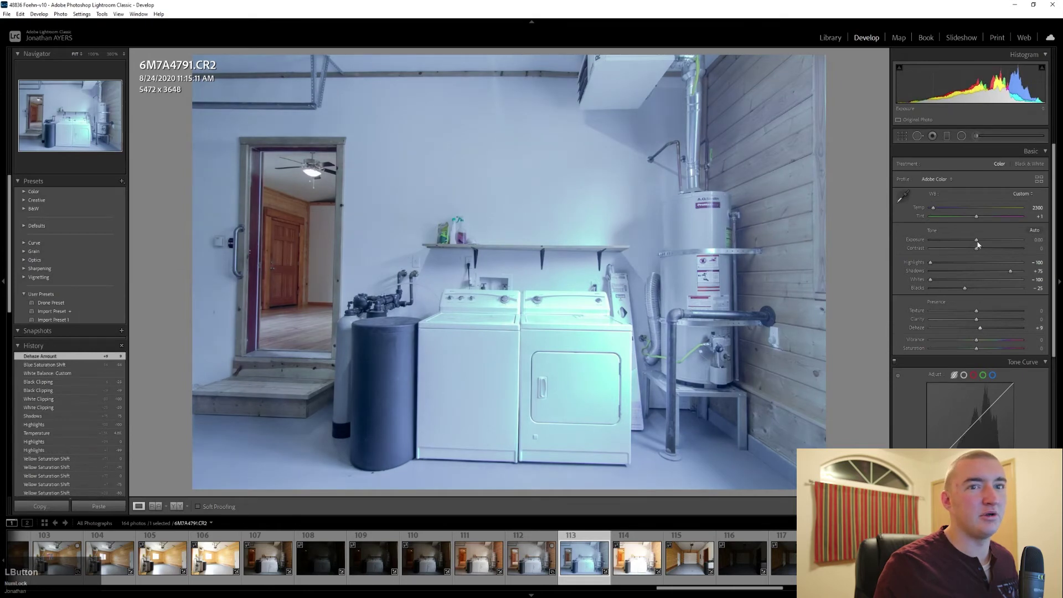
pyautogui.moveTo(978, 242); pyautogui.dragTo(981, 242)
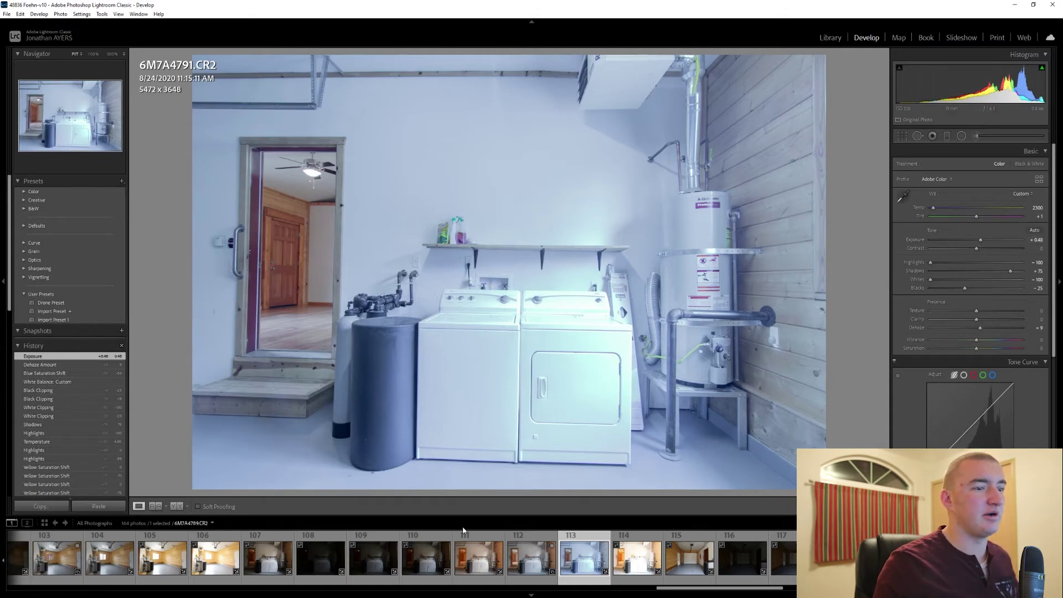
# Open 6M7A4790 and 6M7A4791 as layers in one Photoshop document.
pyautogui.click(479, 561)
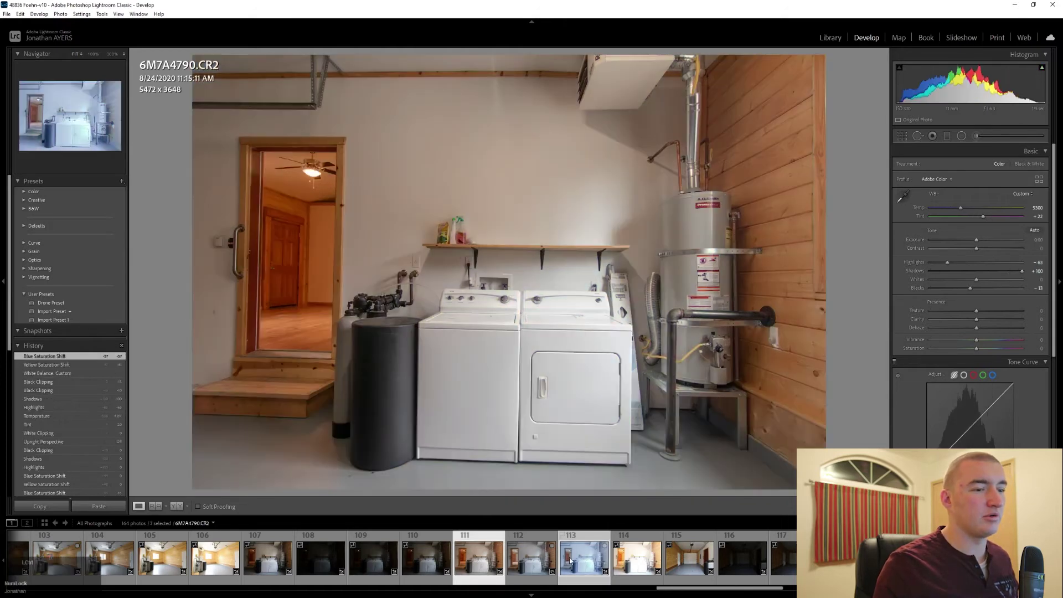
pyautogui.rightClick(571, 561)
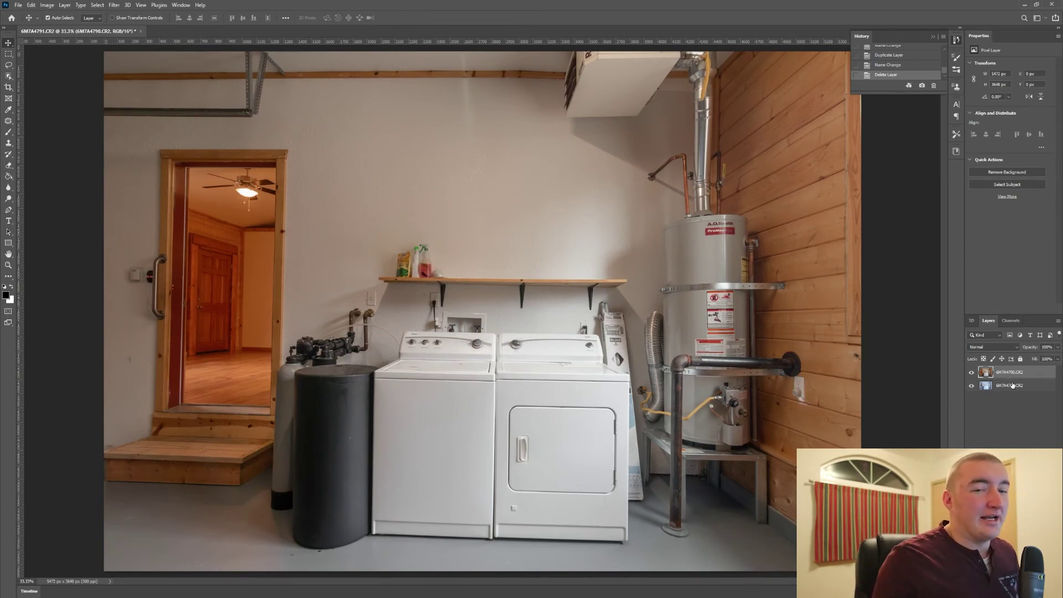
# Move the cooler 6M7A4791 layer above the warm 6M7A4790 layer.
pyautogui.moveTo(1014, 388); pyautogui.dragTo(1015, 372)
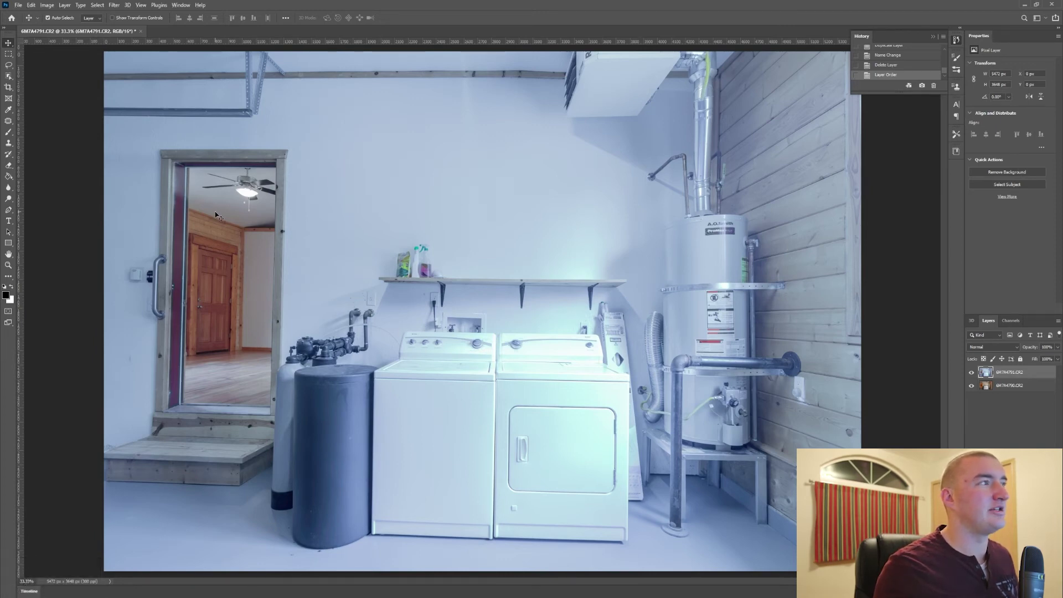
# Outline the doorway interior with the Polygonal Lasso and add a layer mask from it.
pyautogui.click(9, 65)
pyautogui.rightClick(9, 65)
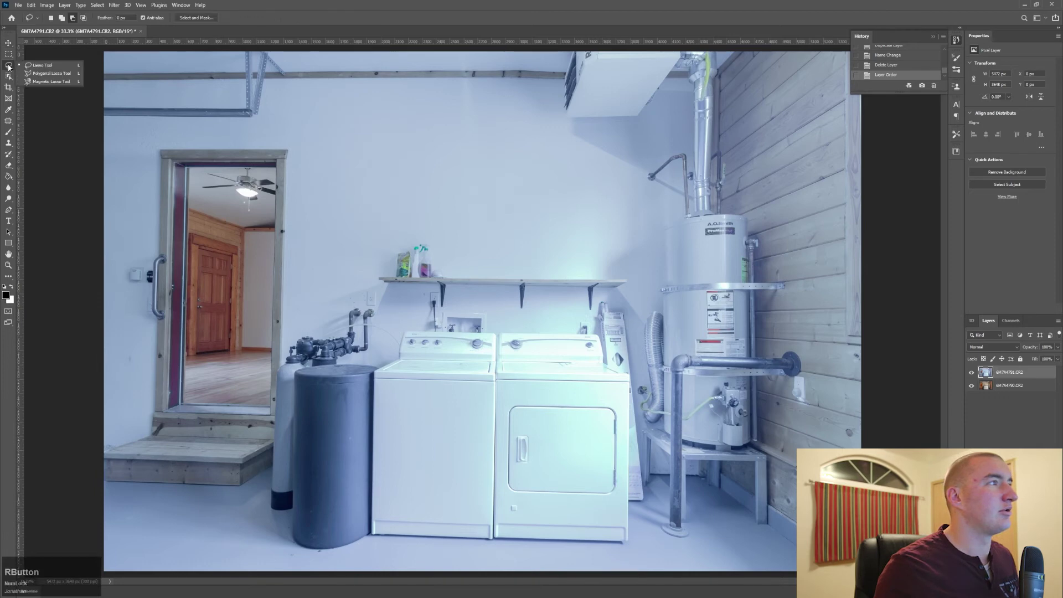
pyautogui.click(53, 74)
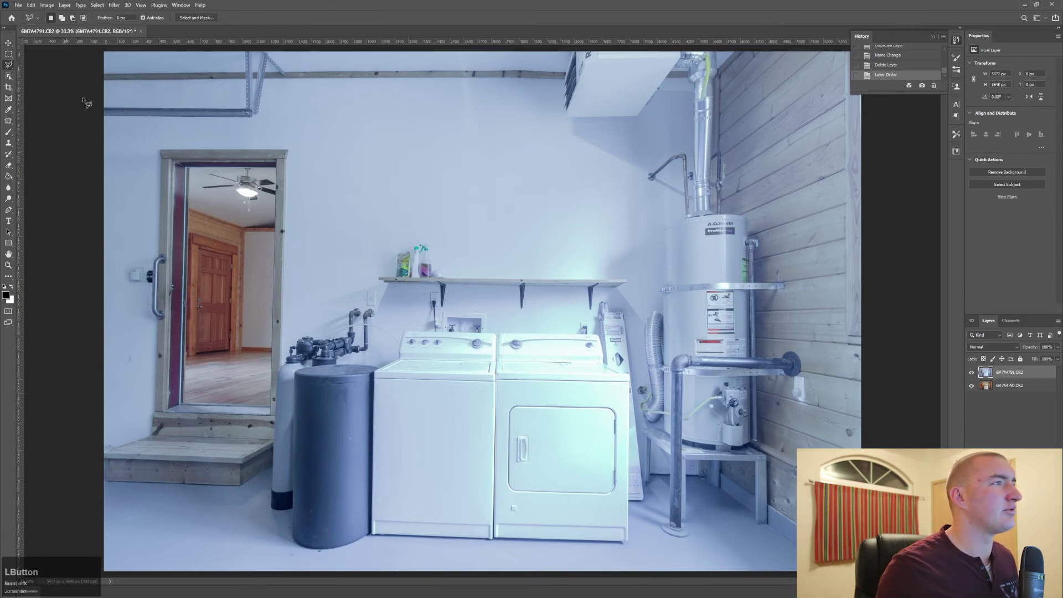
pyautogui.click(192, 172)
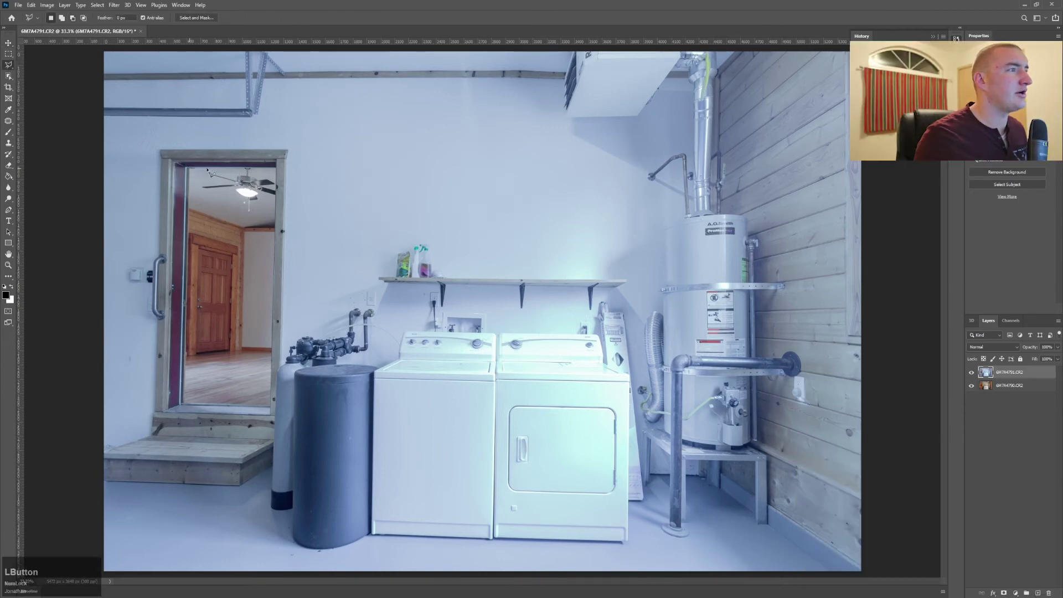
pyautogui.click(279, 172)
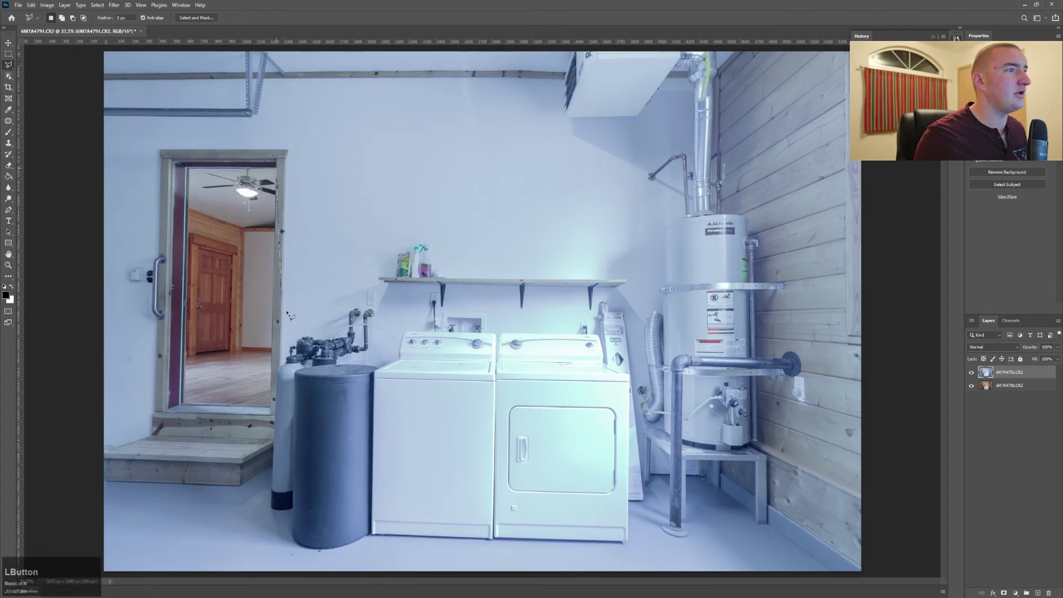
pyautogui.click(275, 416)
pyautogui.click(271, 410)
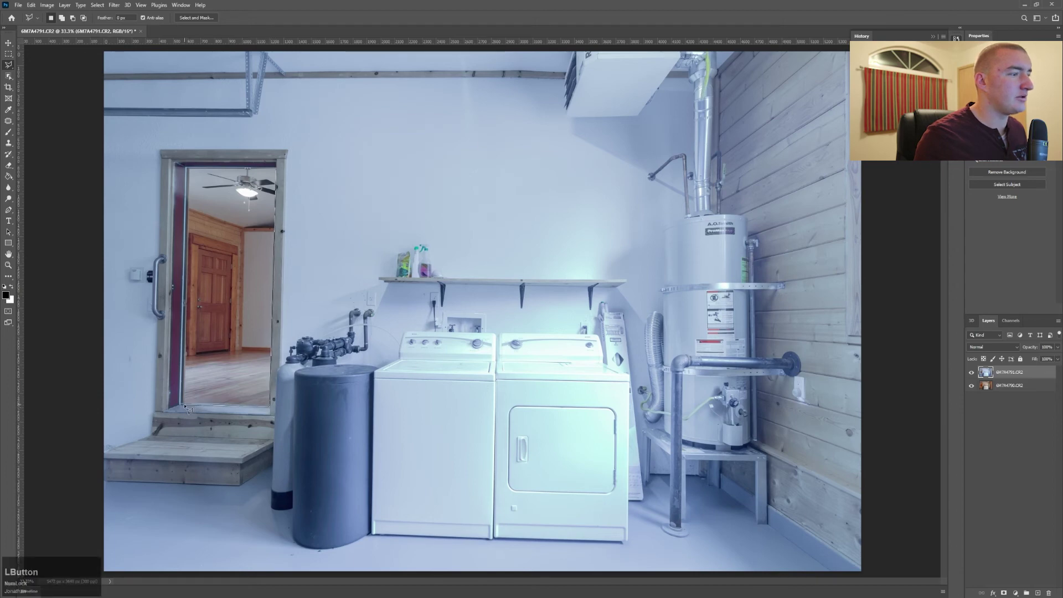
pyautogui.click(194, 173)
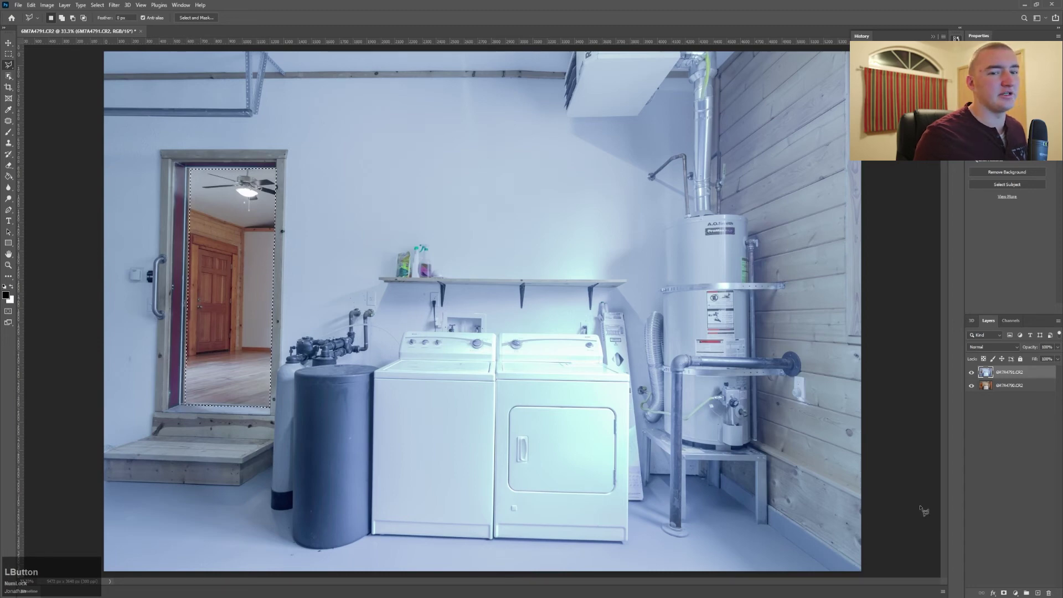
pyautogui.click(1005, 593)
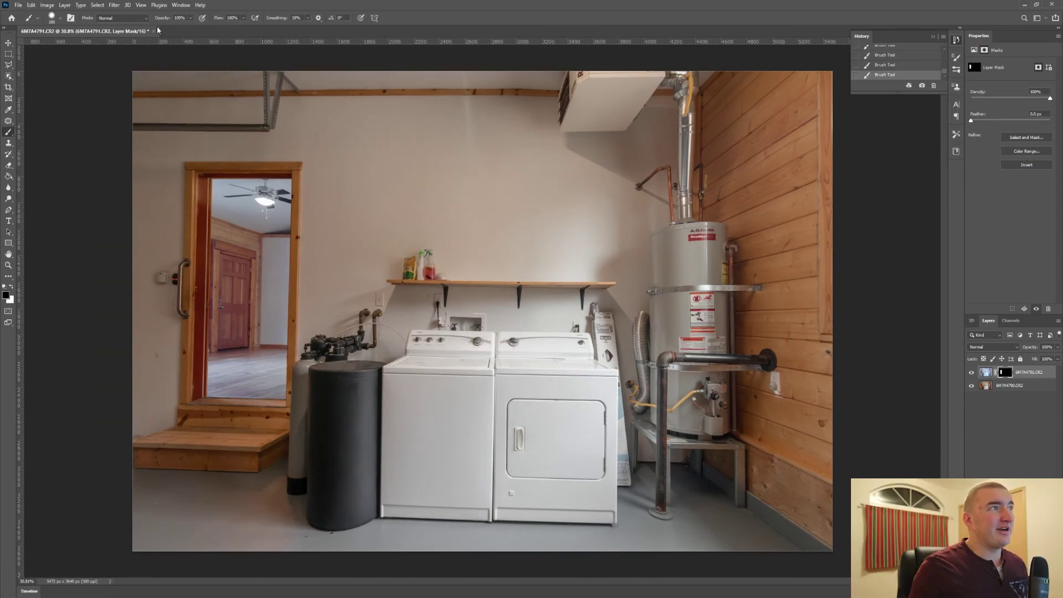
# Save and close the blend, then view it in Lightroom as 6M7A4790-Edit-2.tif.
pyautogui.click(152, 31)
pyautogui.click(492, 219)
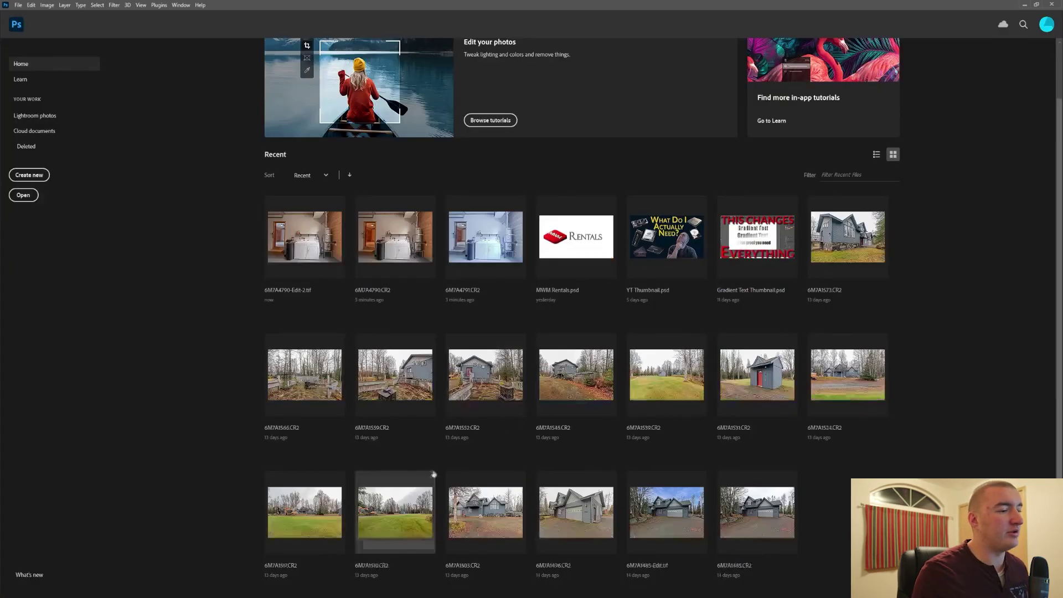
pyautogui.click(545, 569)
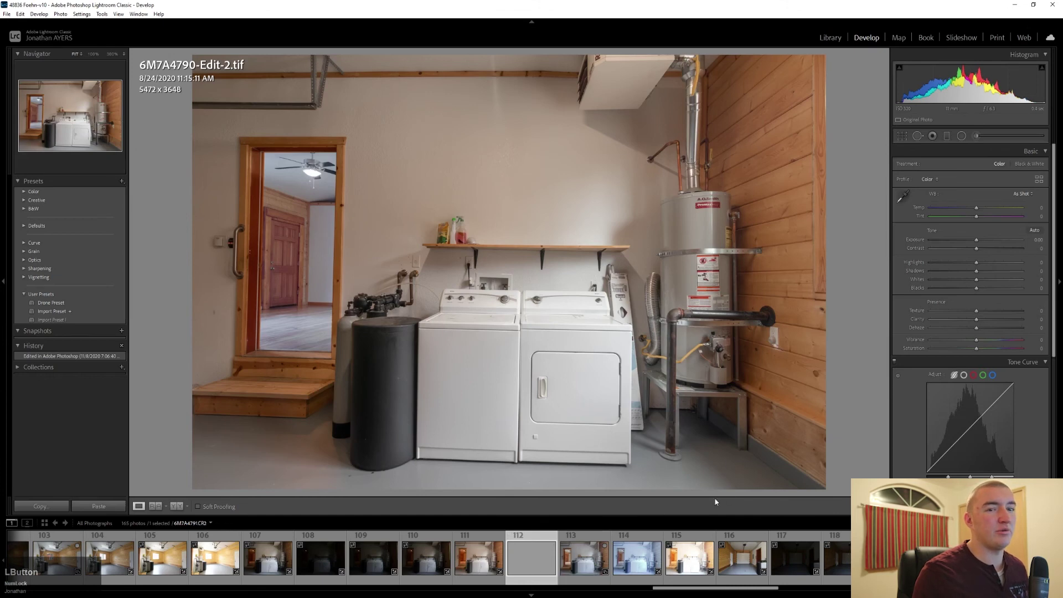
pyautogui.scroll(-3, 922, 388)
pyautogui.scroll(-2, 920, 405)
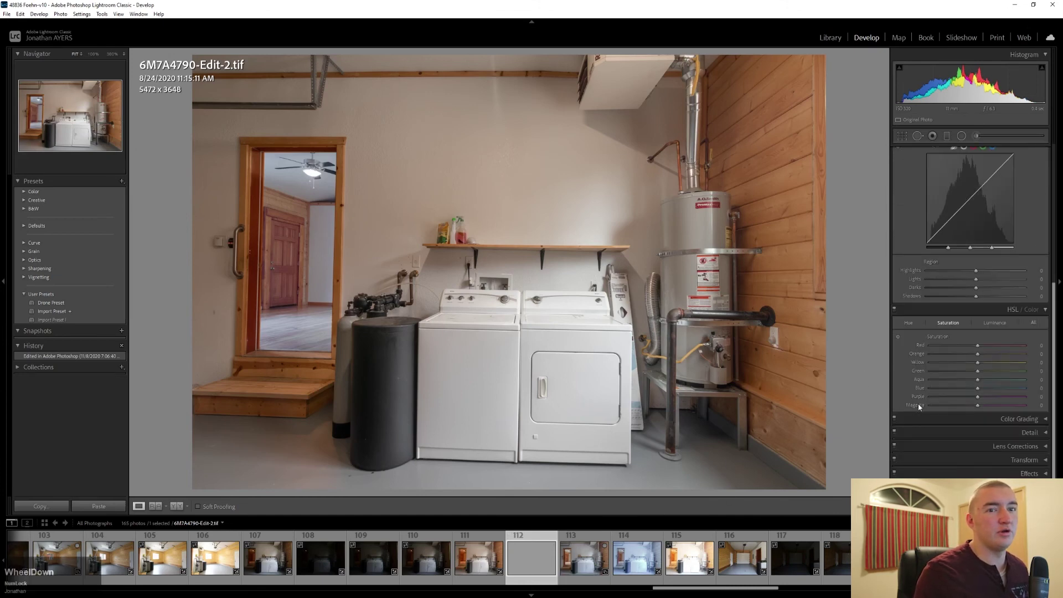
# Compare Vertical and Auto Upright in the Transform panel, then settle on Auto.
pyautogui.click(1045, 465)
pyautogui.click(971, 365)
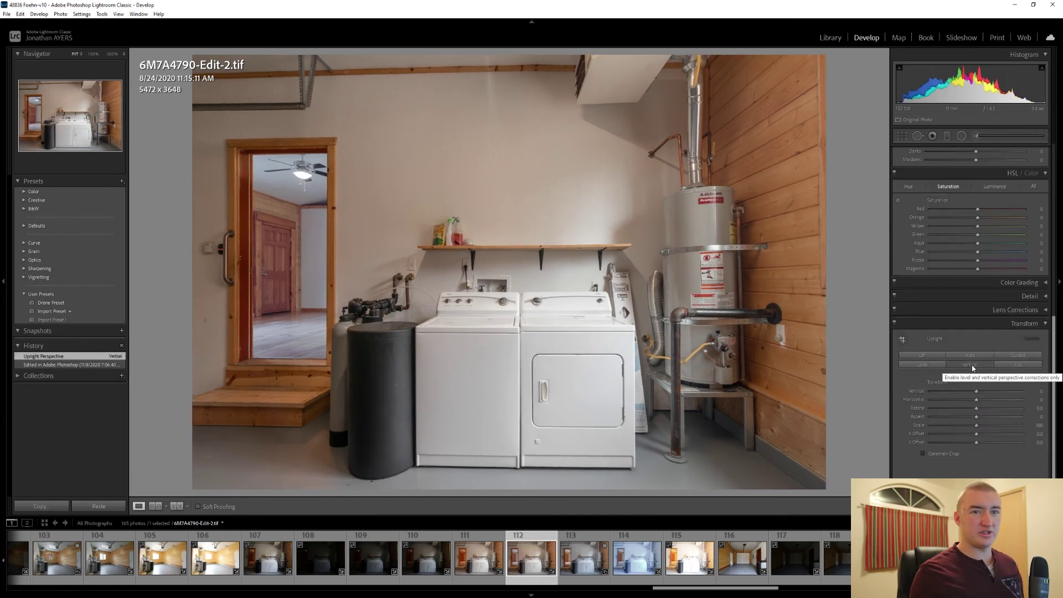
pyautogui.click(974, 357)
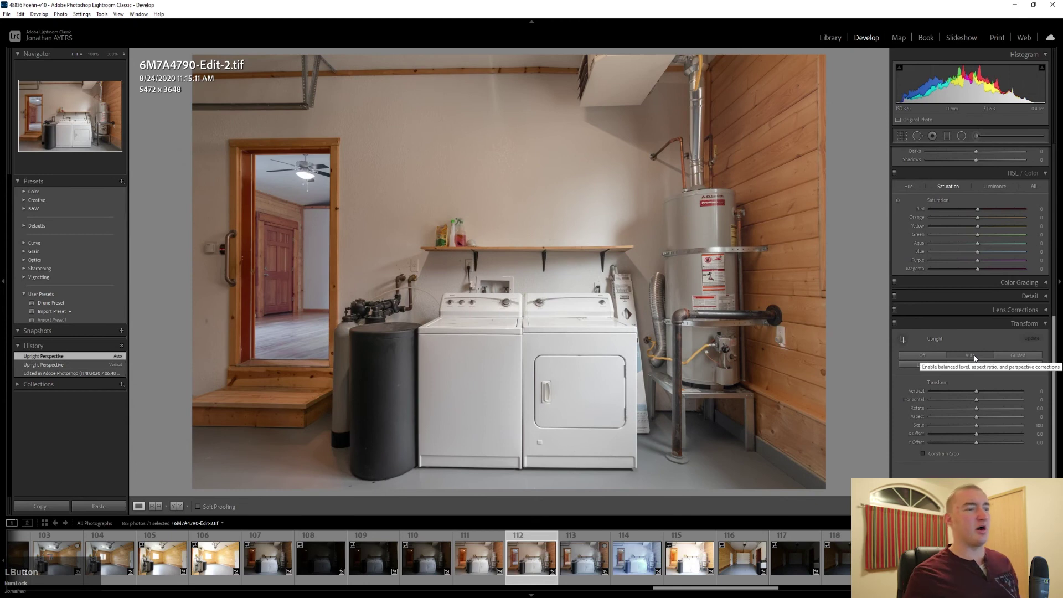
pyautogui.click(981, 362)
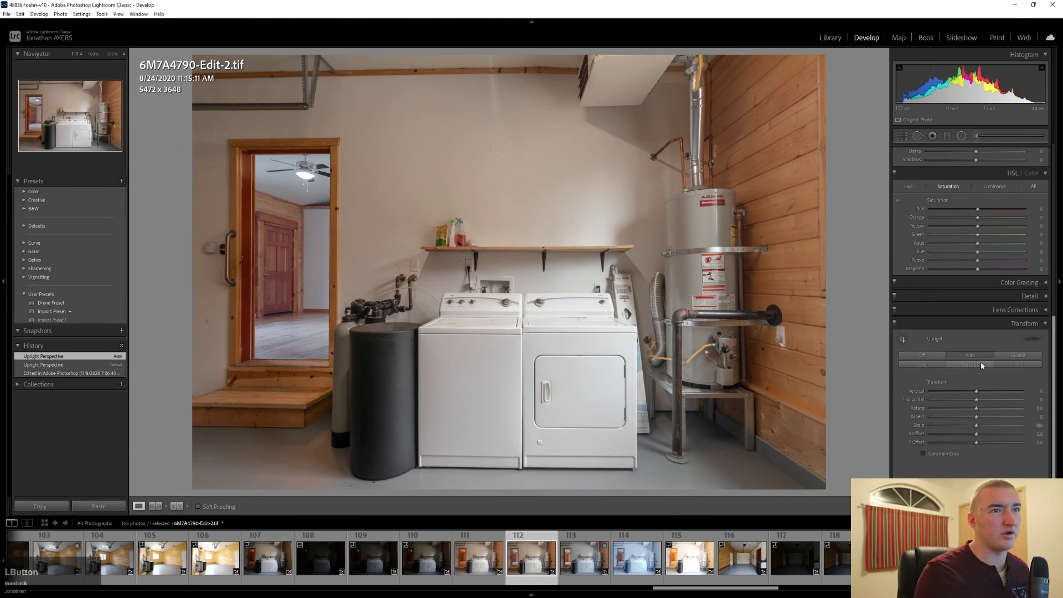
pyautogui.click(980, 356)
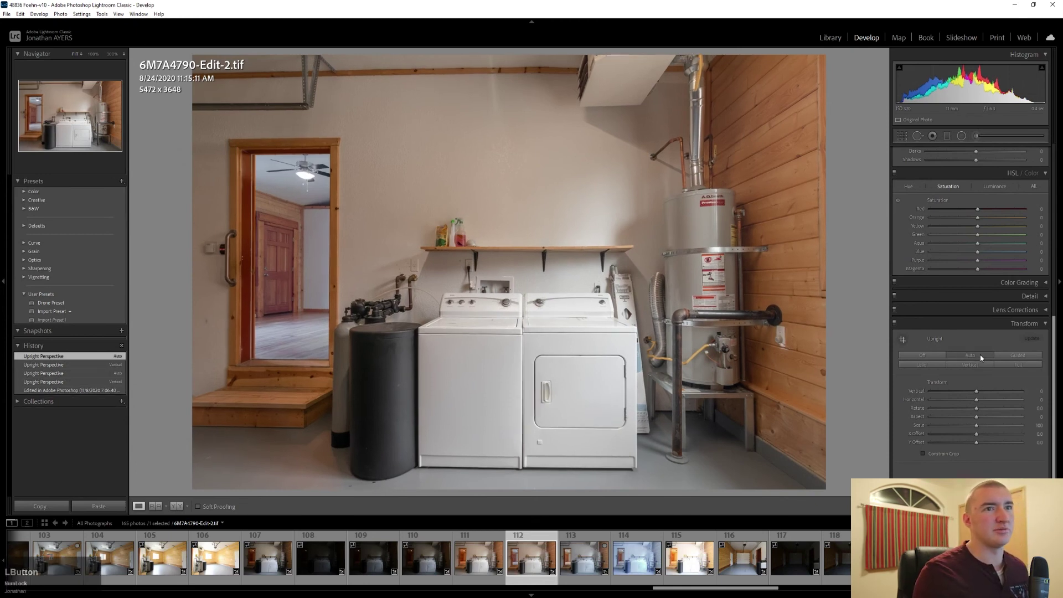